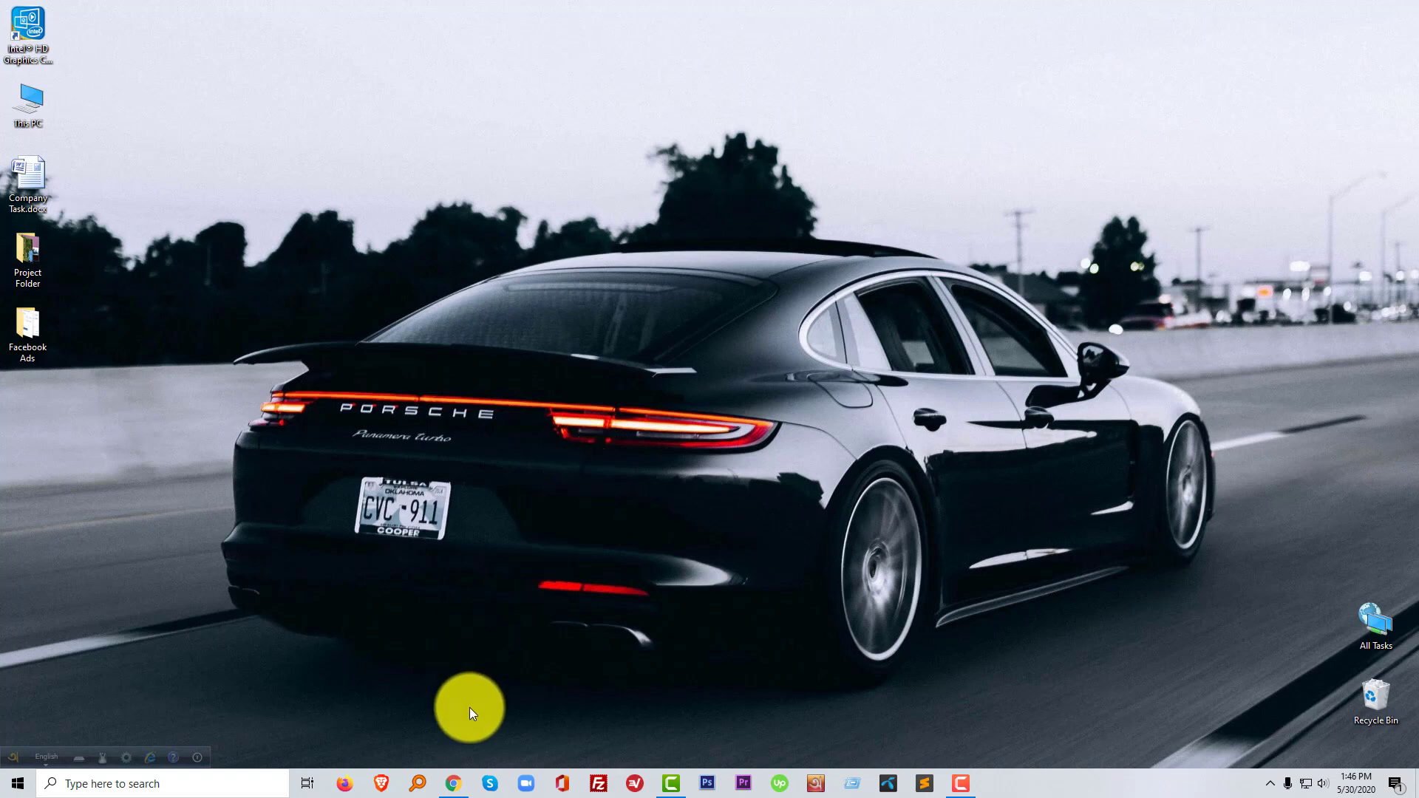
Step: Launch Chrome, go to shopify.com and open its login page of recent stores
{"action": "left_click", "coordinate": [460, 783]}
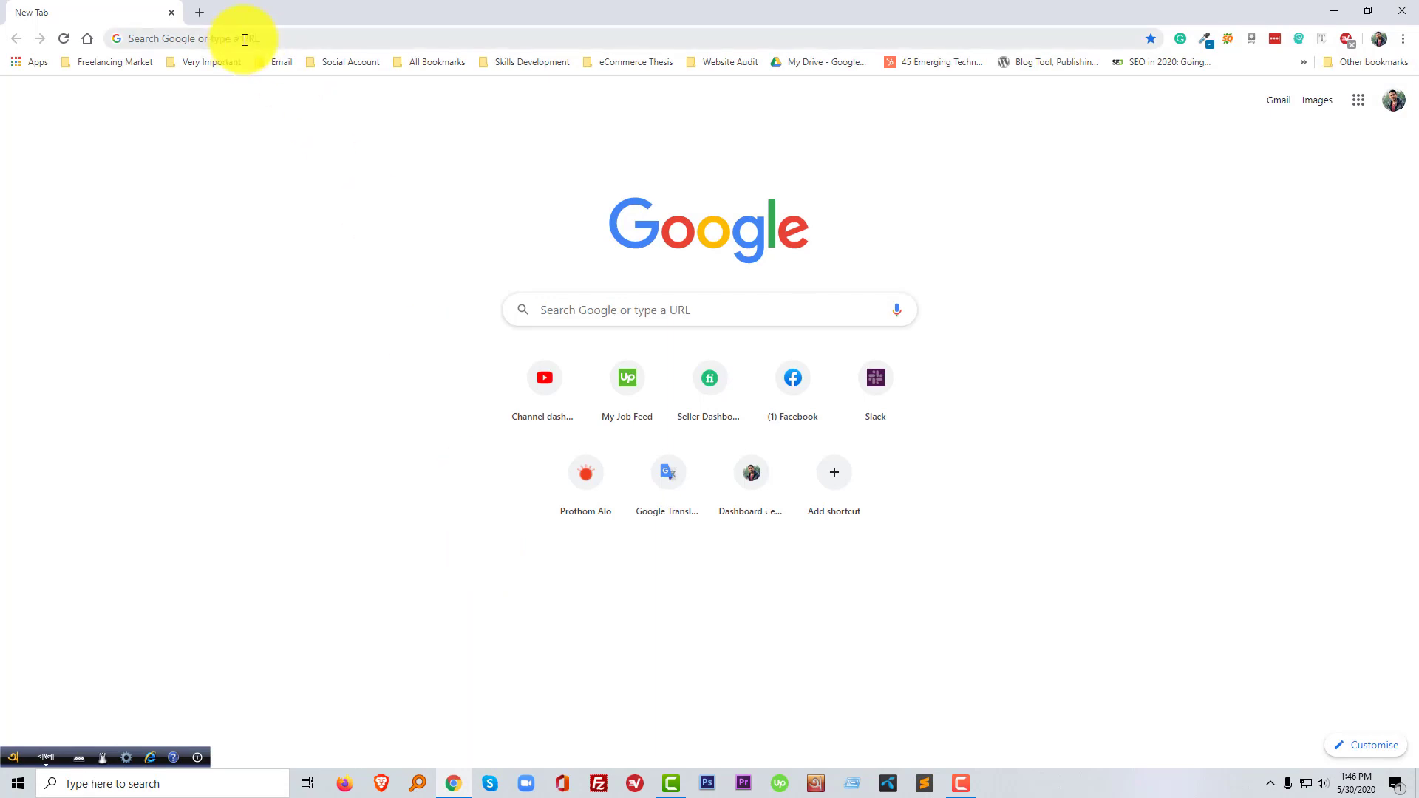
{"action": "left_click", "coordinate": [244, 38]}
{"action": "type", "text": "ami"}
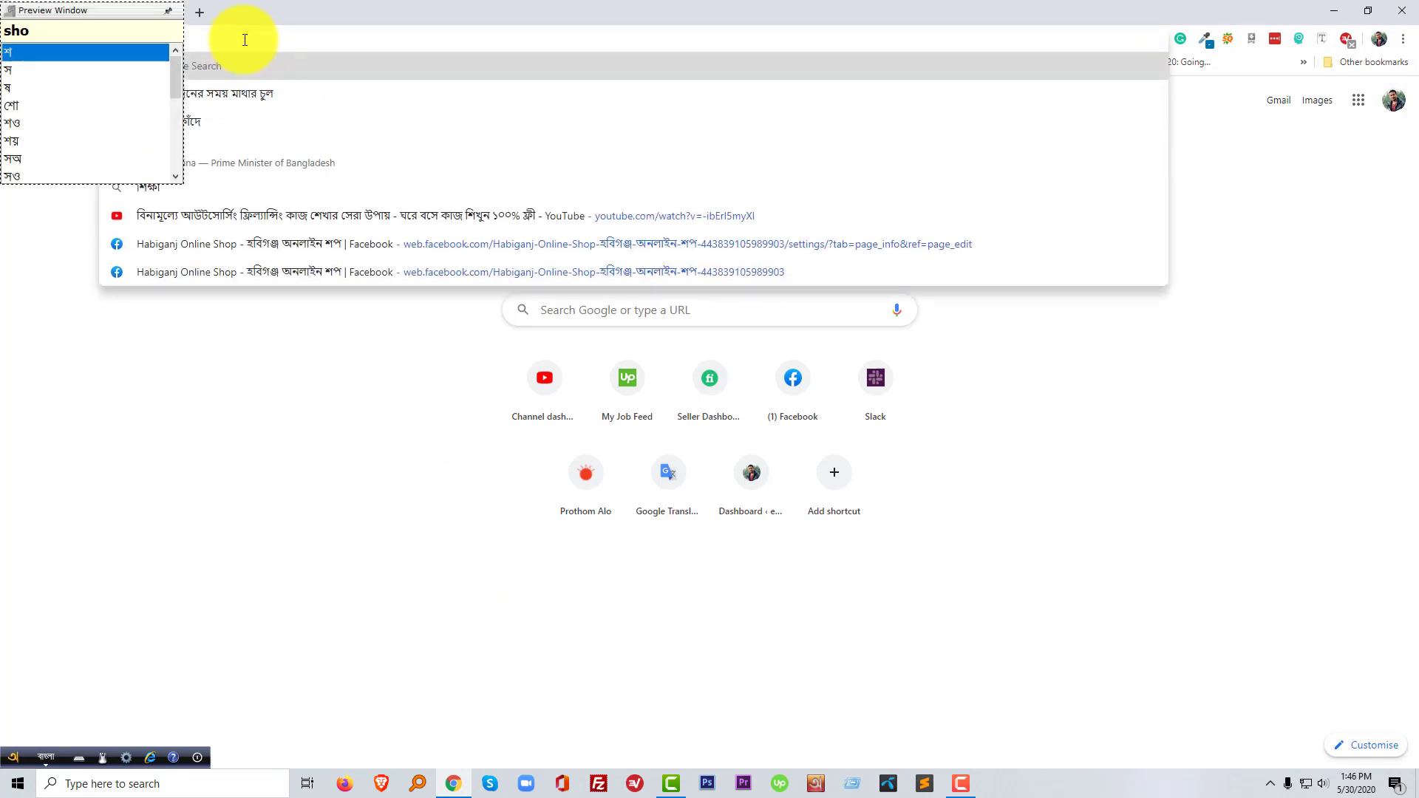
{"action": "key", "text": "BackSpace"}
{"action": "key", "text": "Escape"}
{"action": "key", "text": "F12"}
{"action": "type", "text": "shopify.com"}
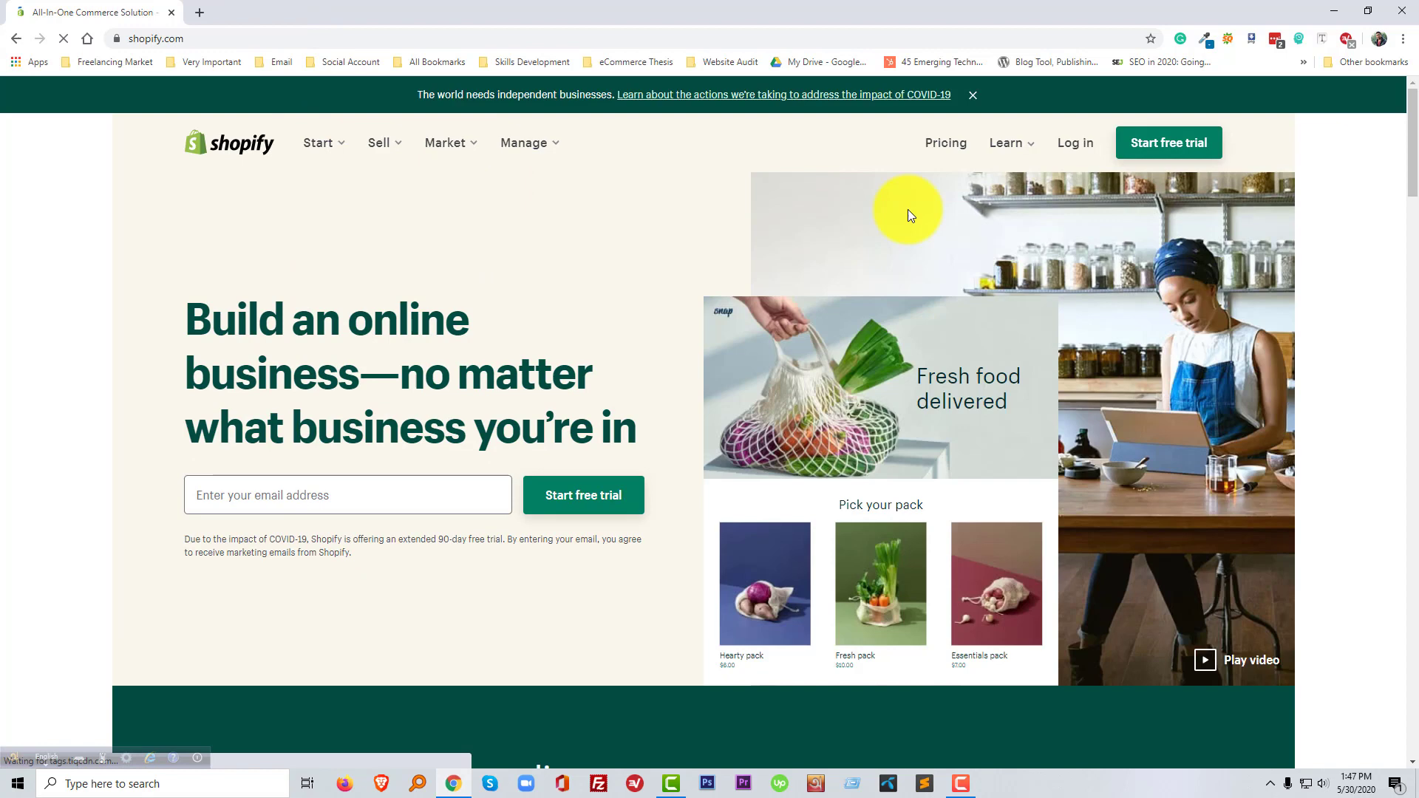
{"action": "left_click", "coordinate": [1075, 144]}
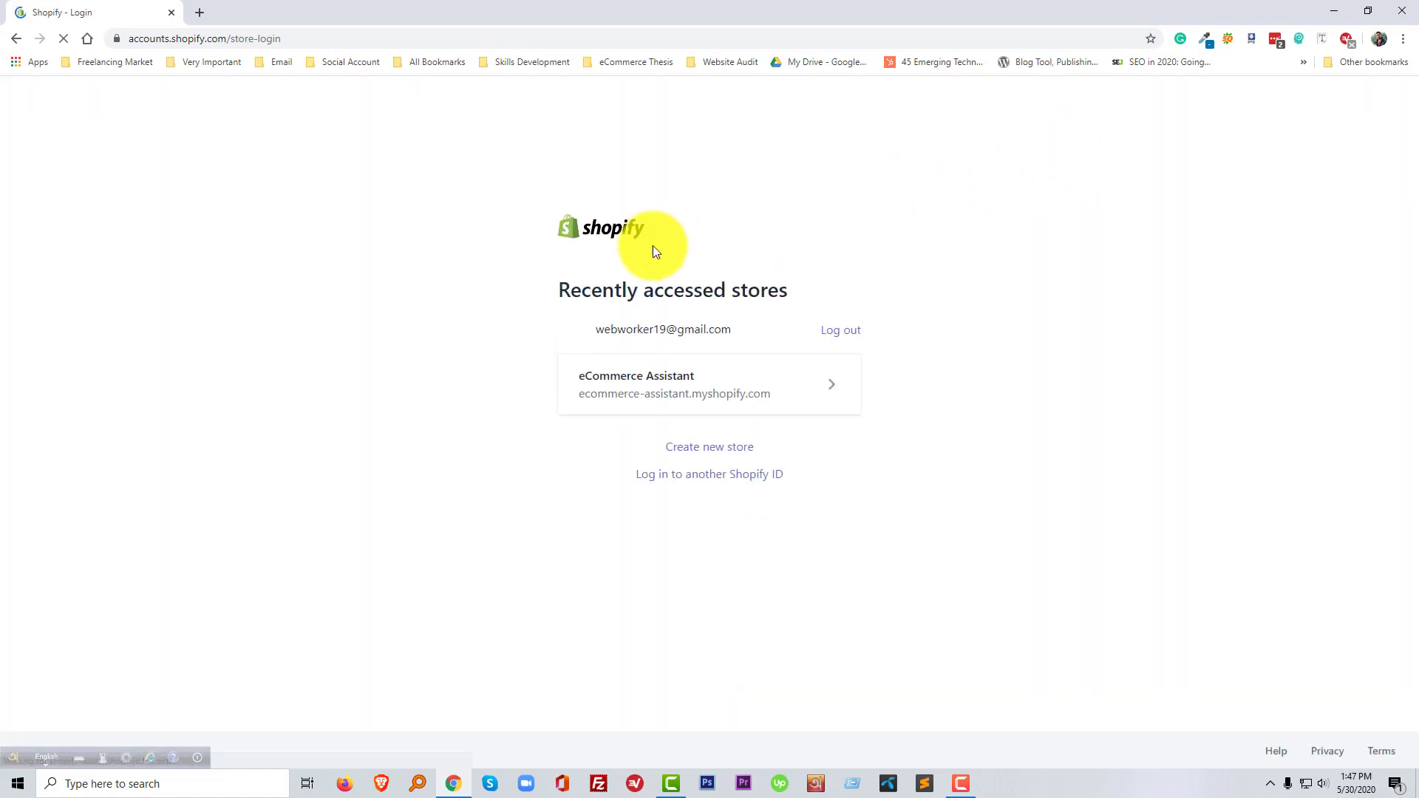
Step: Enter the eCommerce Assistant store admin and open its Apps section
{"action": "left_click", "coordinate": [656, 384]}
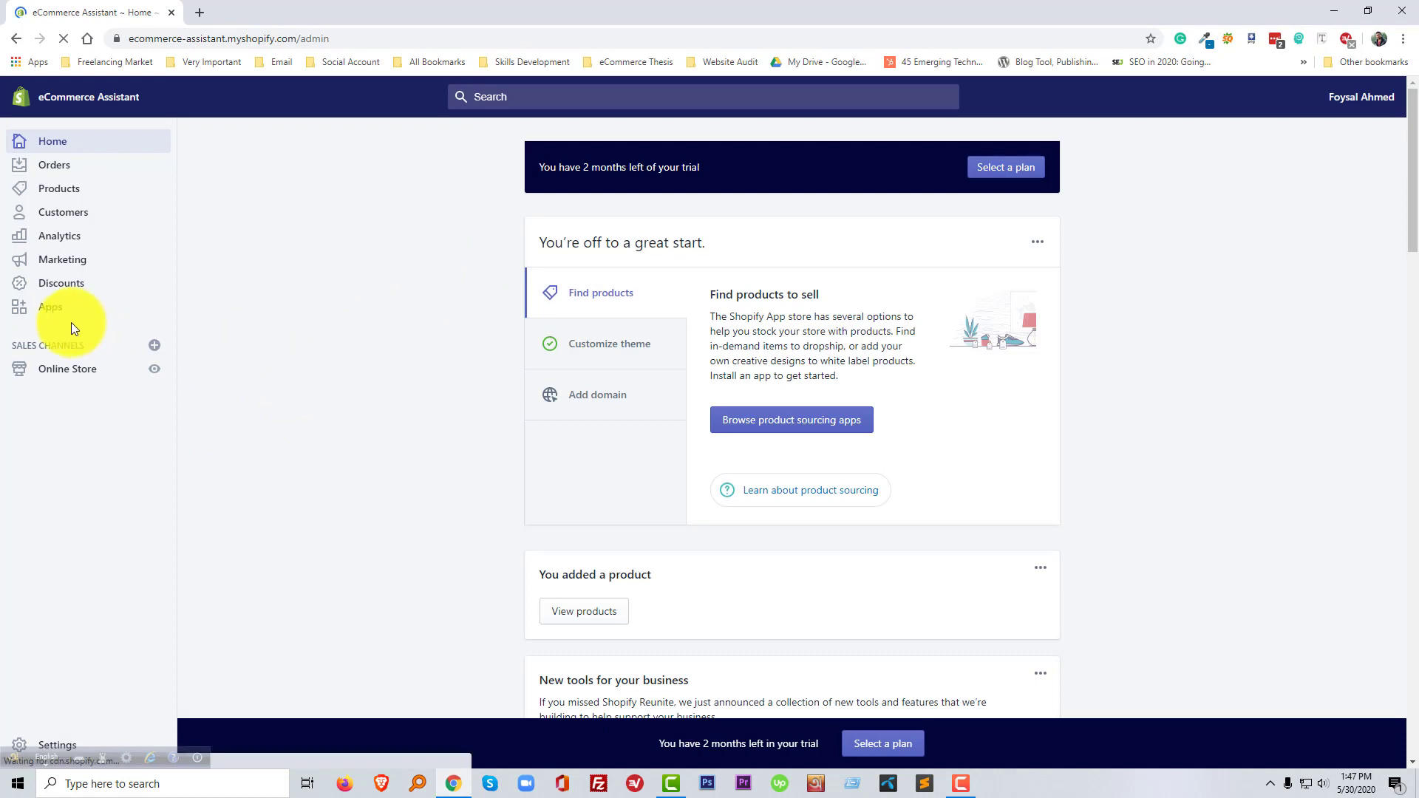
{"action": "left_click", "coordinate": [49, 310]}
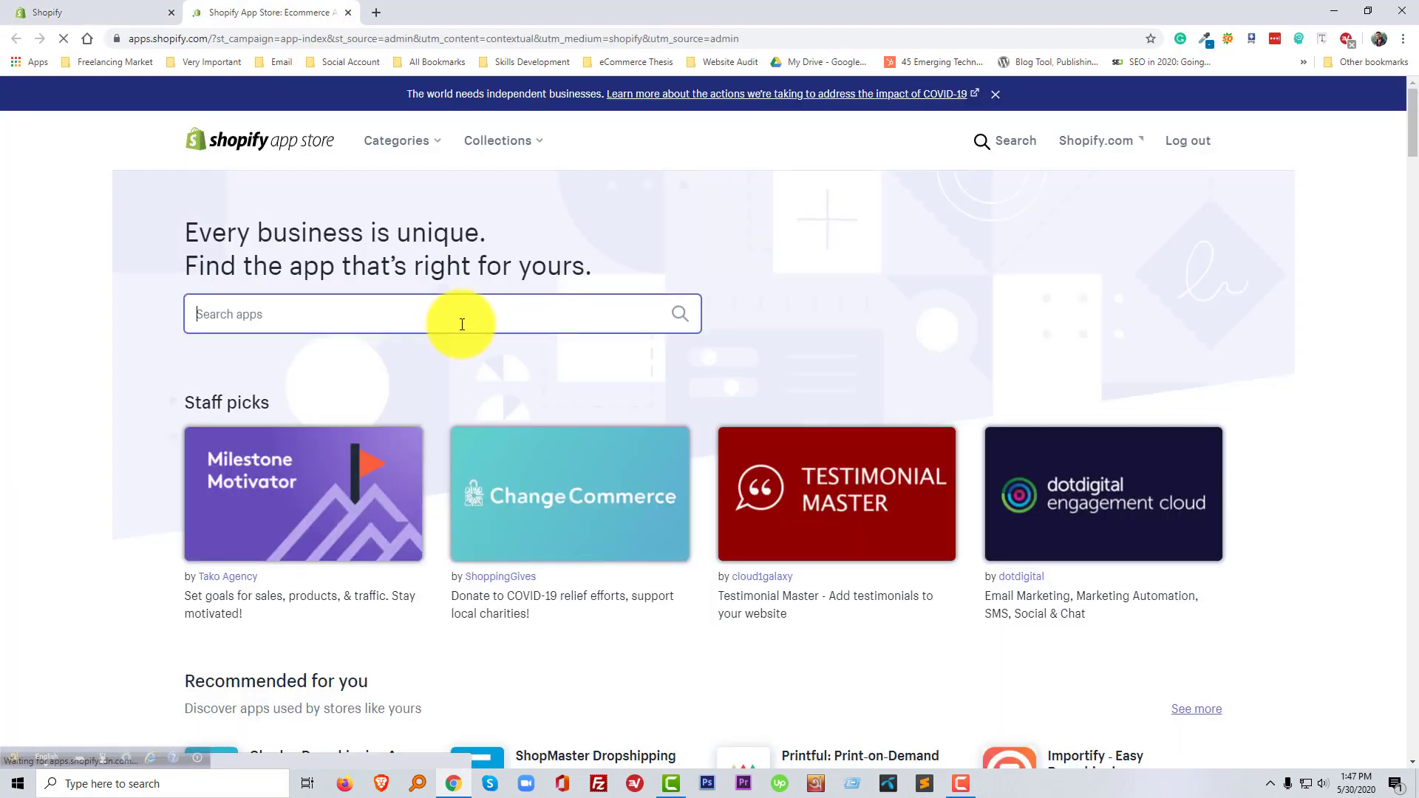
Step: Clear the wrong search text and copy the 'Cart Animator & Animation' title from the admin
{"action": "key", "text": "ctrl+v"}
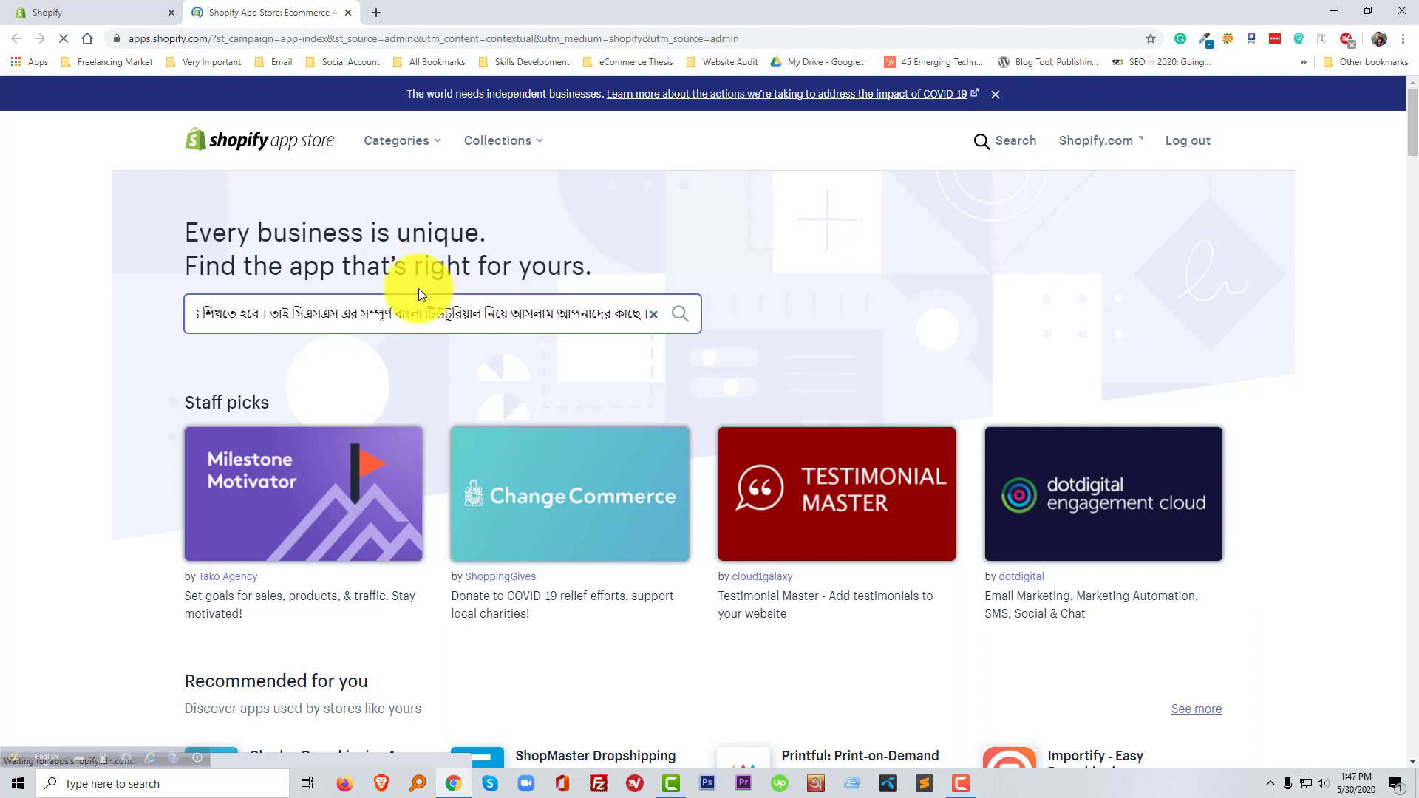
{"action": "key", "text": "ctrl+a"}
{"action": "key", "text": "BackSpace"}
{"action": "left_click", "coordinate": [101, 7]}
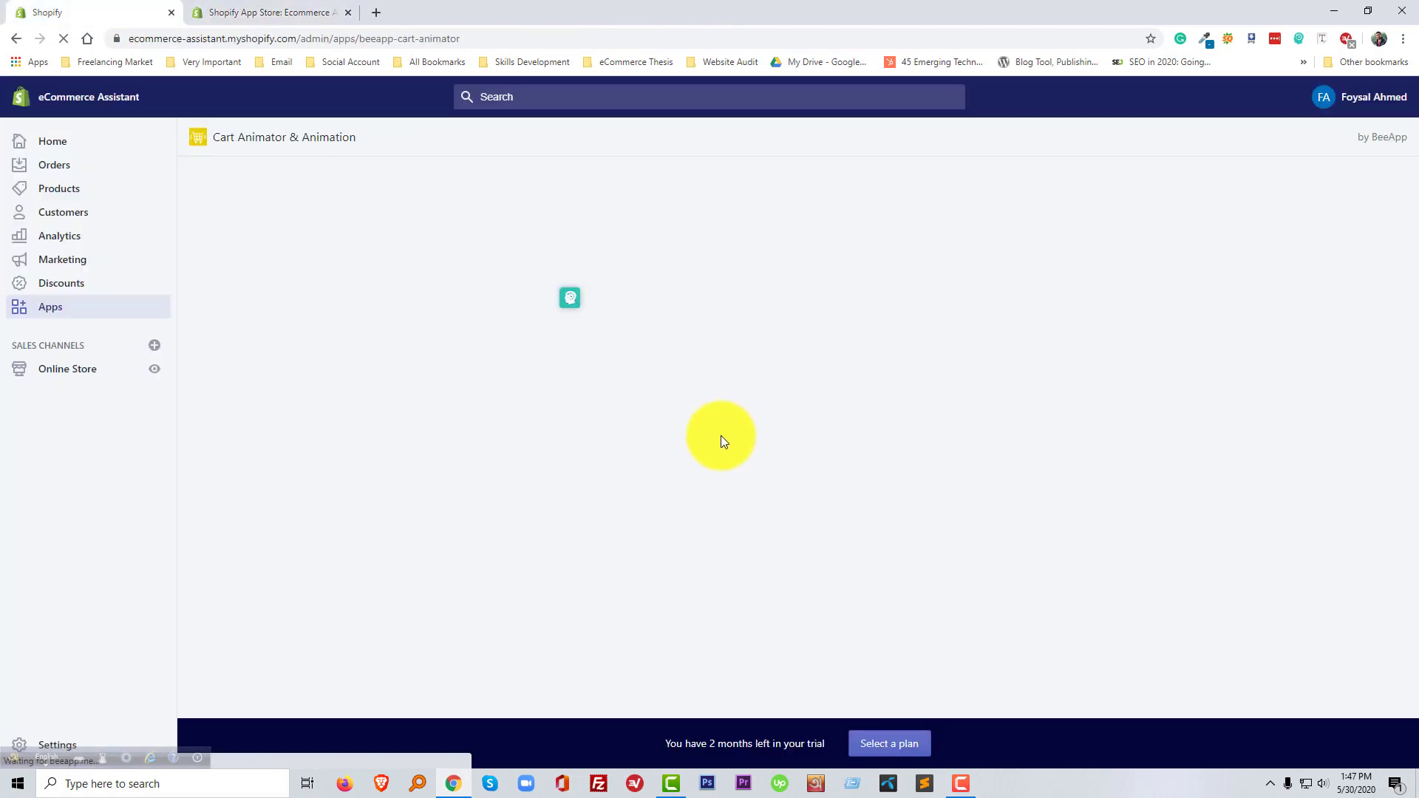
{"action": "left_click_drag", "start_coordinate": [325, 151], "coordinate": [218, 143]}
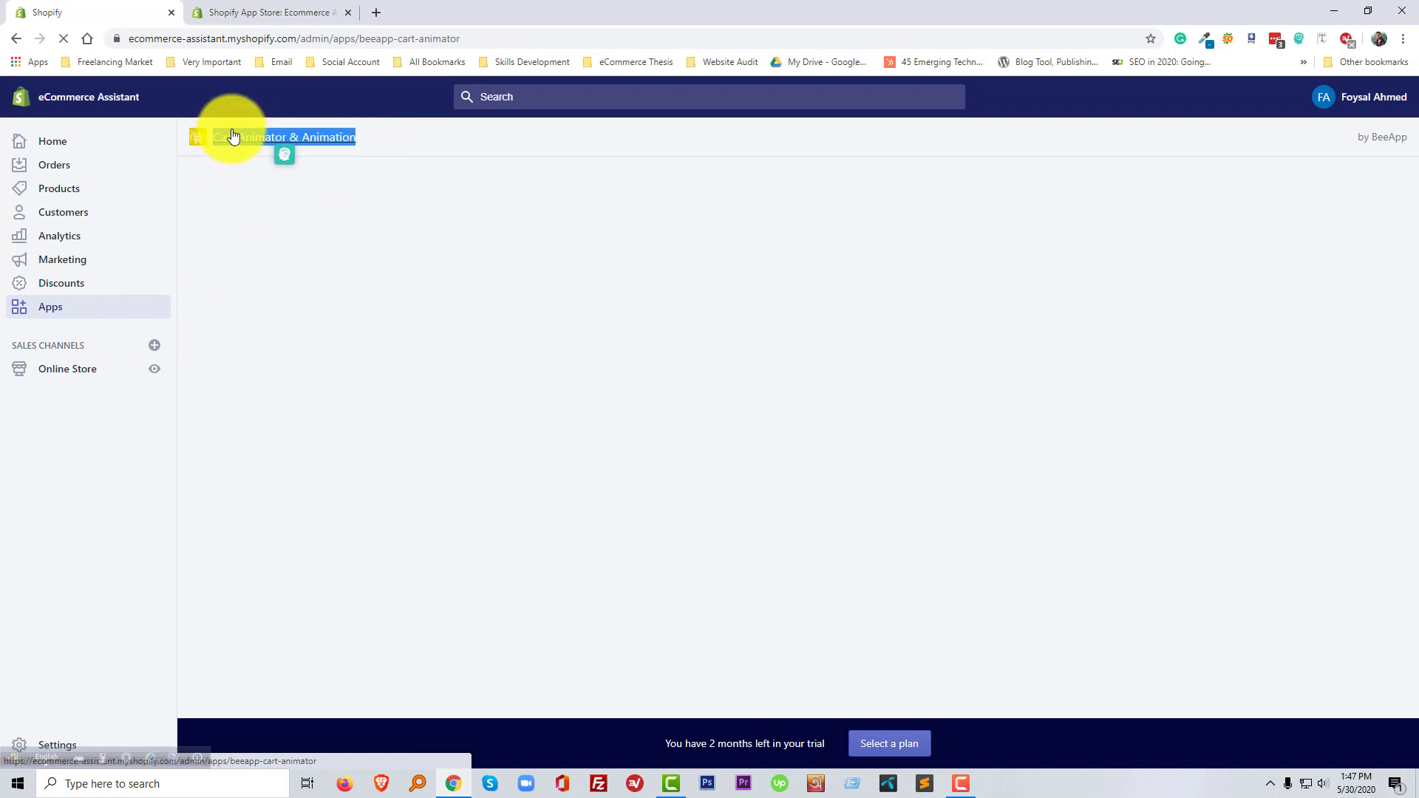
{"action": "right_click", "coordinate": [232, 135]}
{"action": "left_click", "coordinate": [281, 270]}
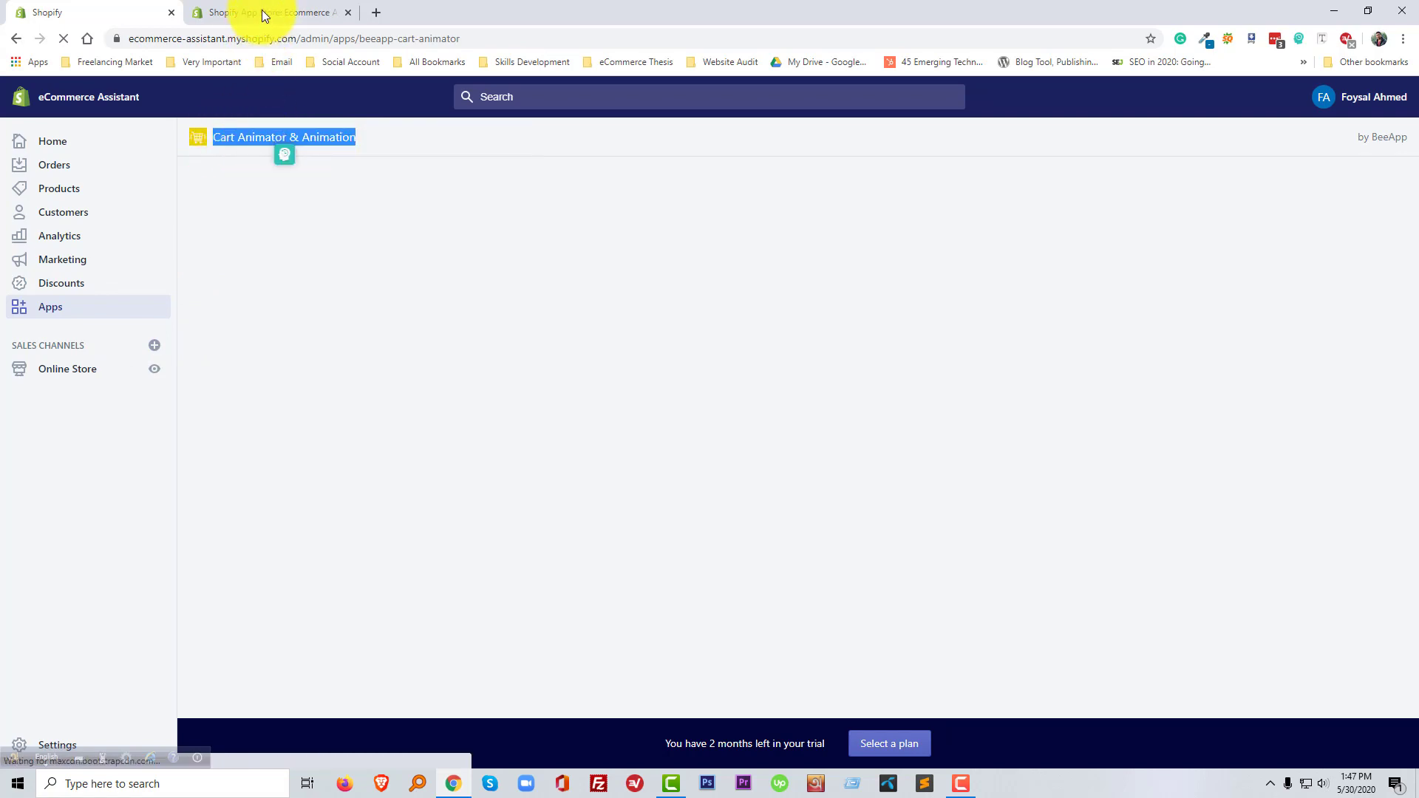
Step: Search the App Store for 'Cart Animator & Animation'
{"action": "left_click", "coordinate": [263, 12]}
{"action": "key", "text": "ctrl+v"}
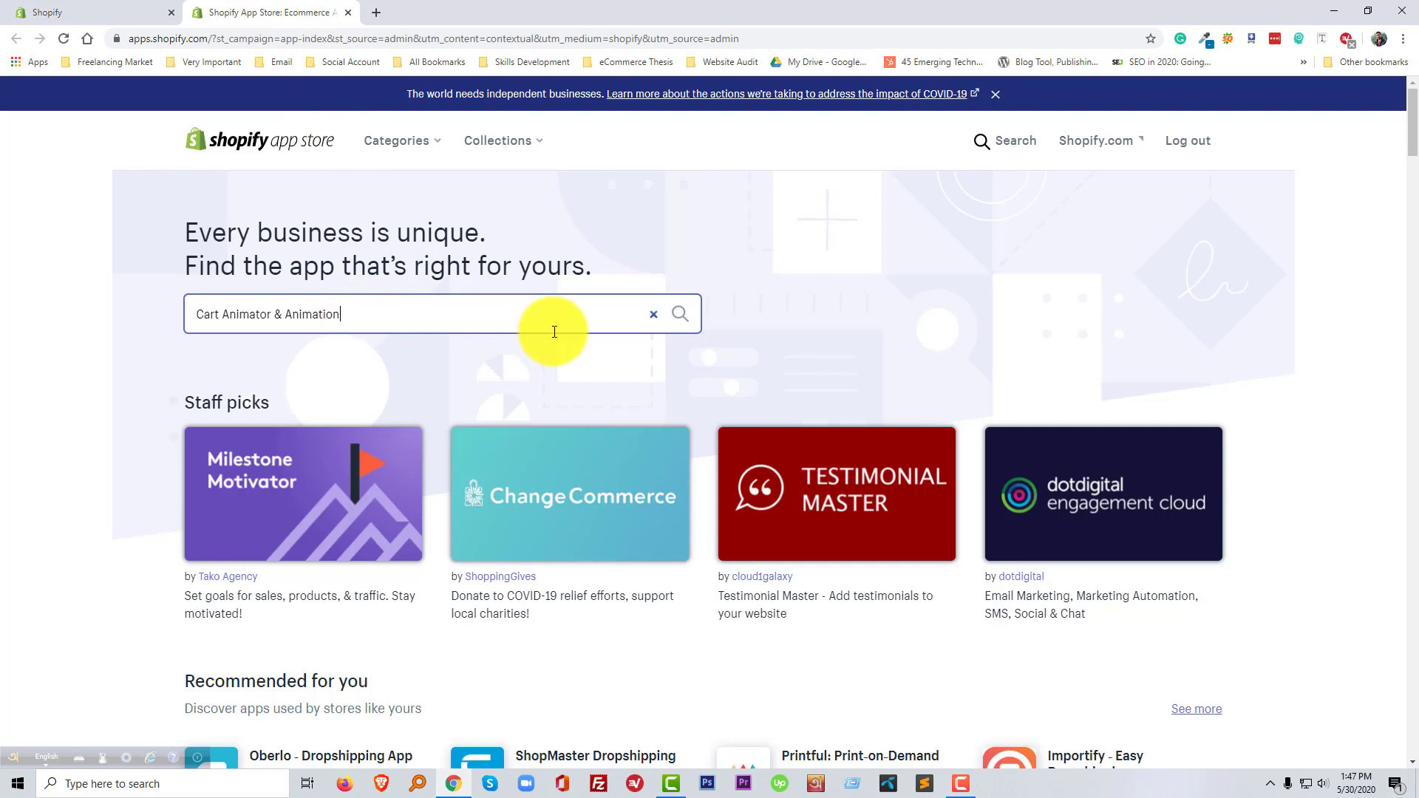
{"action": "left_click", "coordinate": [683, 318]}
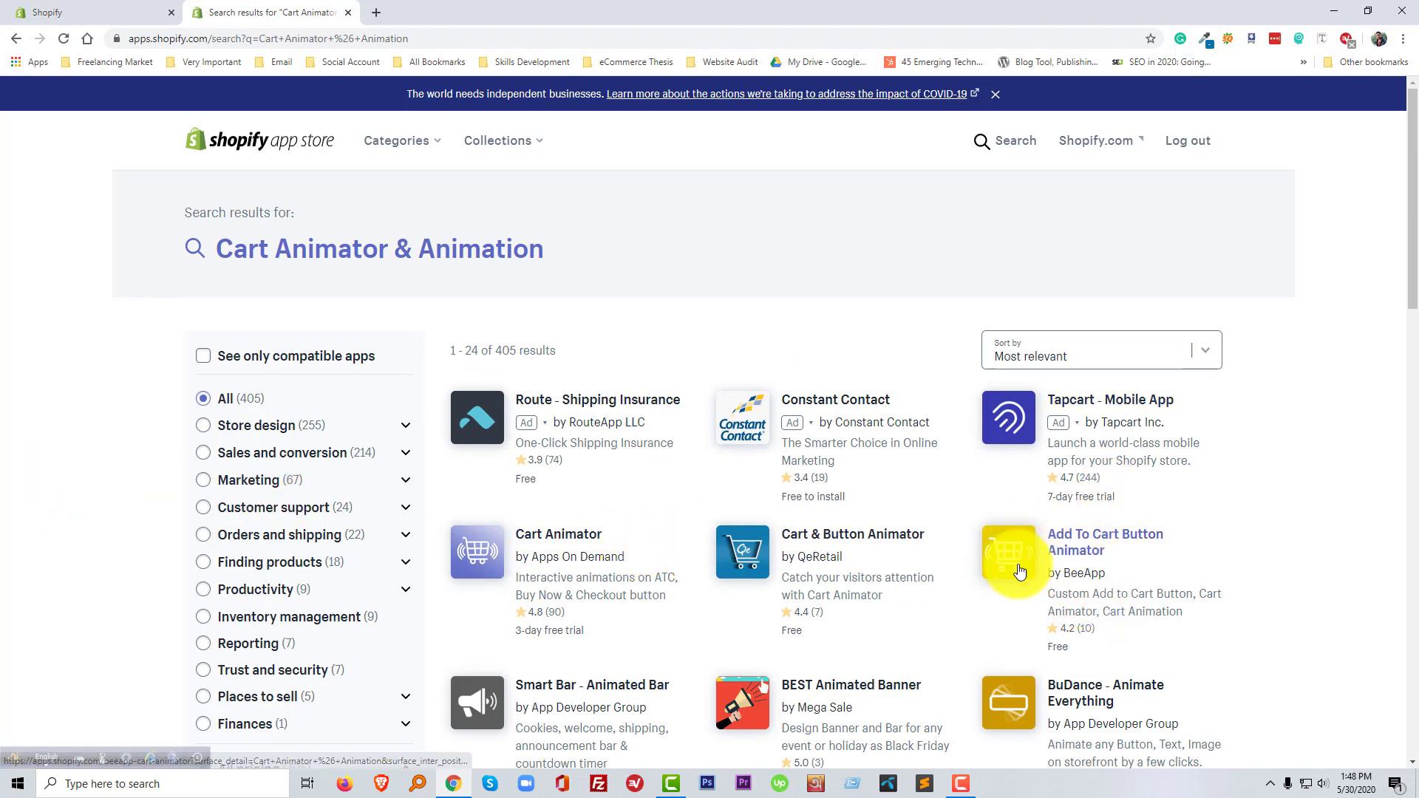
Step: Install BeeApp's Add To Cart Button Animator on the store and view its settings
{"action": "left_click", "coordinate": [1082, 547]}
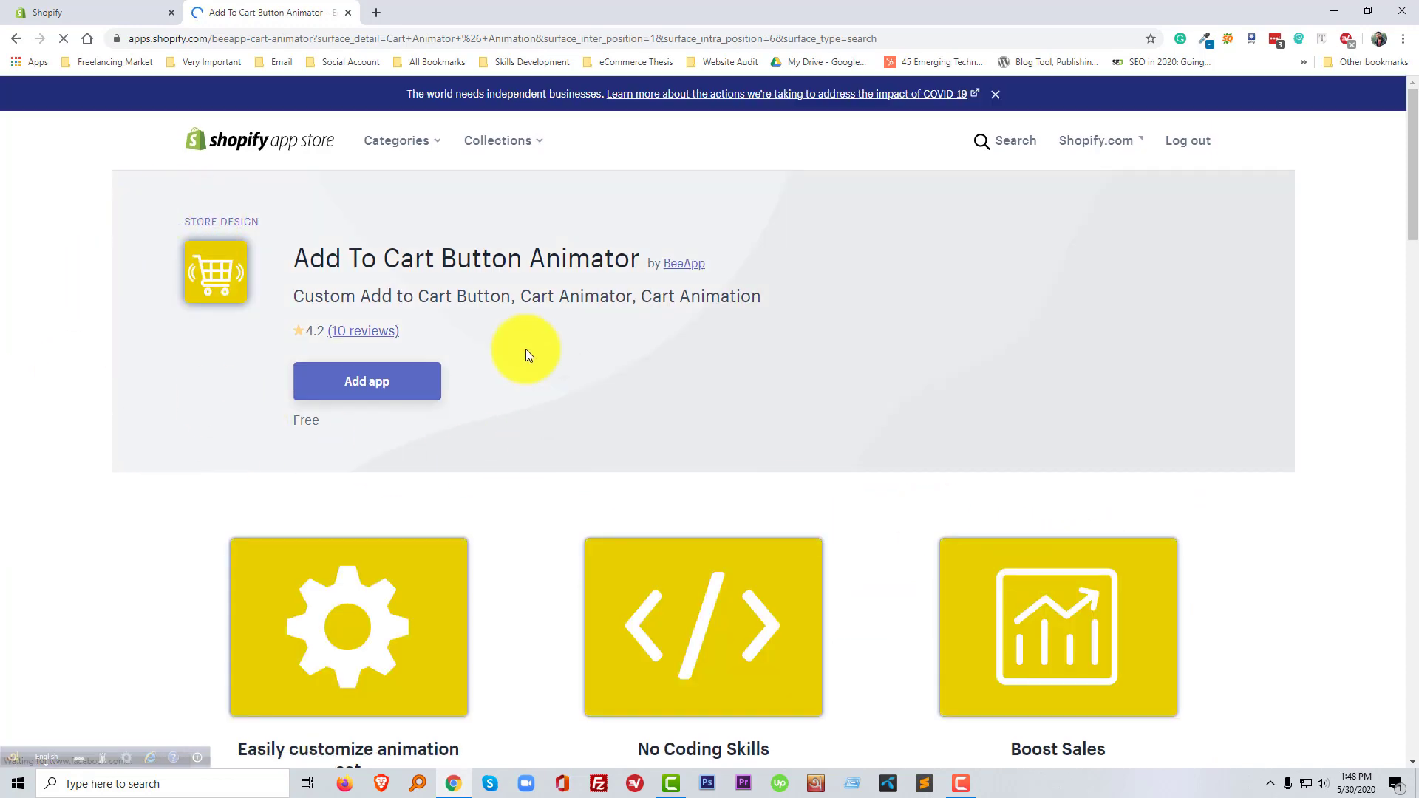
{"action": "left_click", "coordinate": [376, 389]}
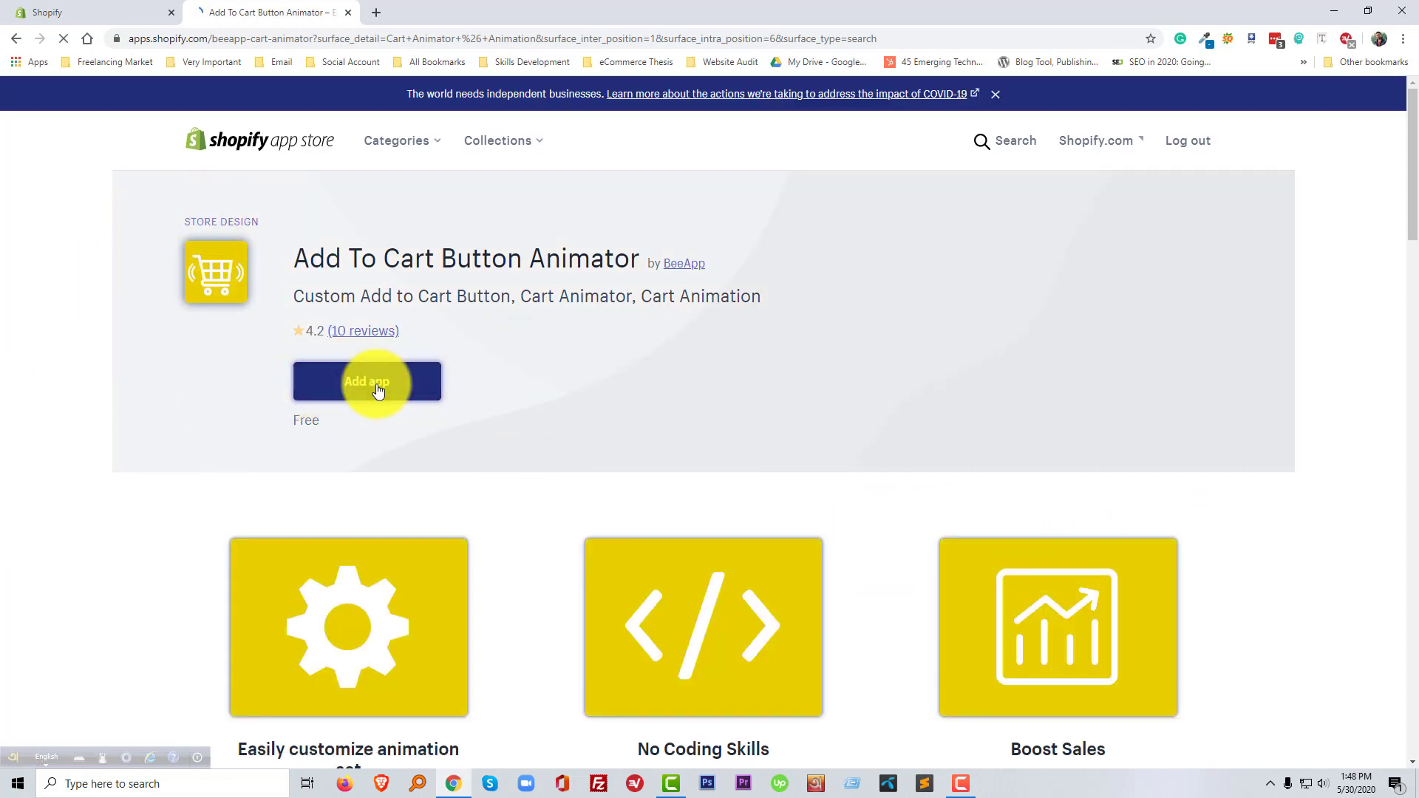
{"action": "left_click", "coordinate": [380, 391]}
{"action": "scroll", "coordinate": [385, 390], "scroll_direction": "down", "scroll_amount": 1}
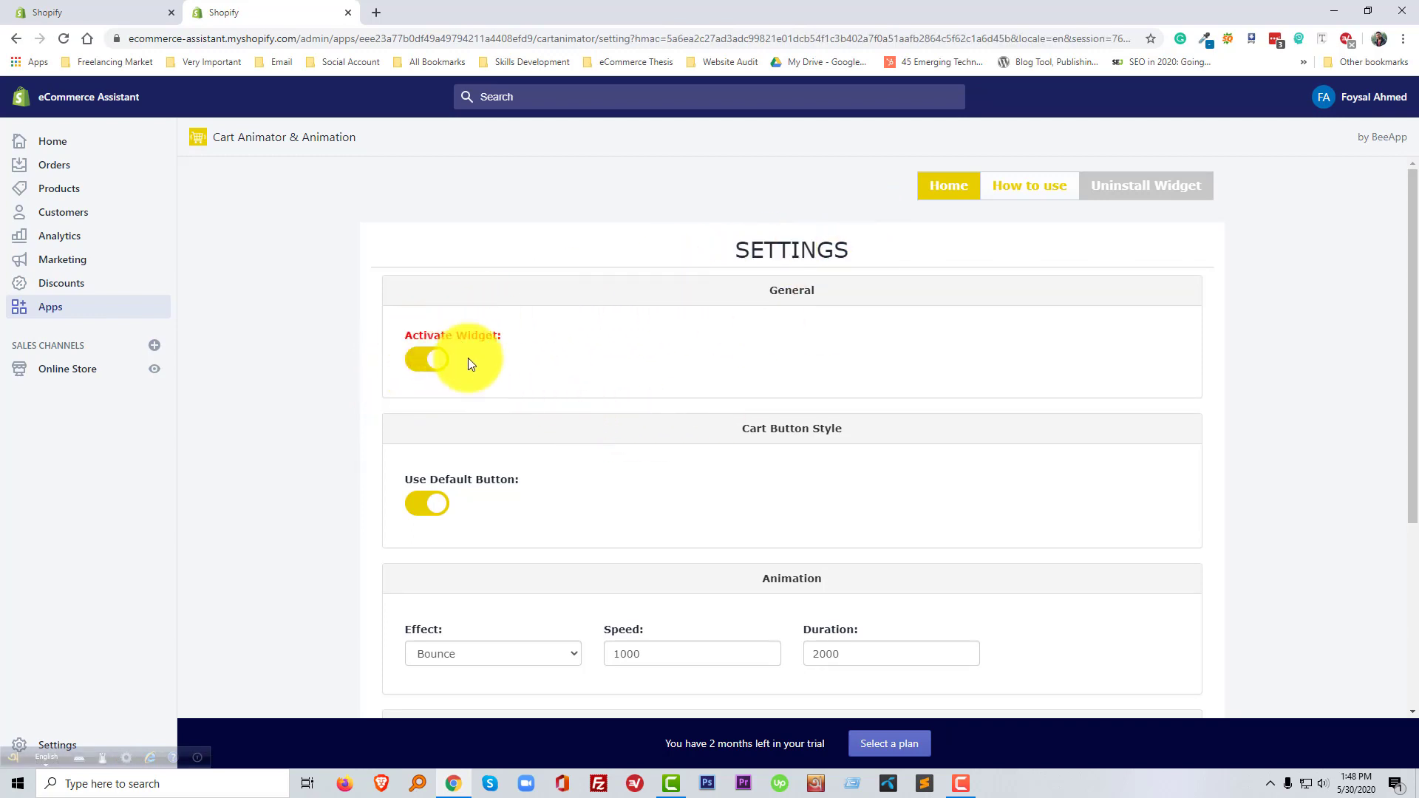
Step: Change the animation effect from Bounce to Sway and save the settings
{"action": "scroll", "coordinate": [363, 512], "scroll_direction": "down", "scroll_amount": 2}
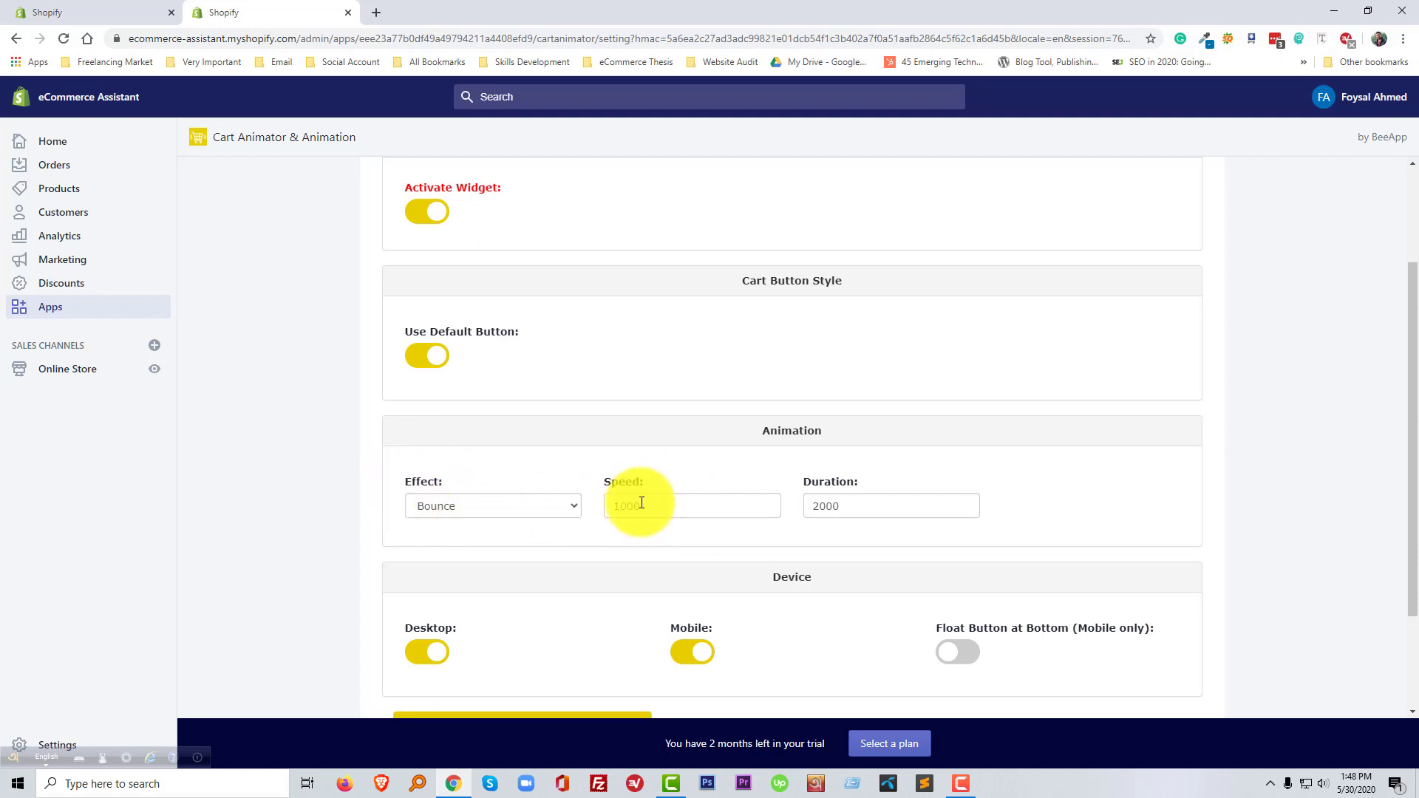
{"action": "scroll", "coordinate": [571, 526], "scroll_direction": "down", "scroll_amount": 2}
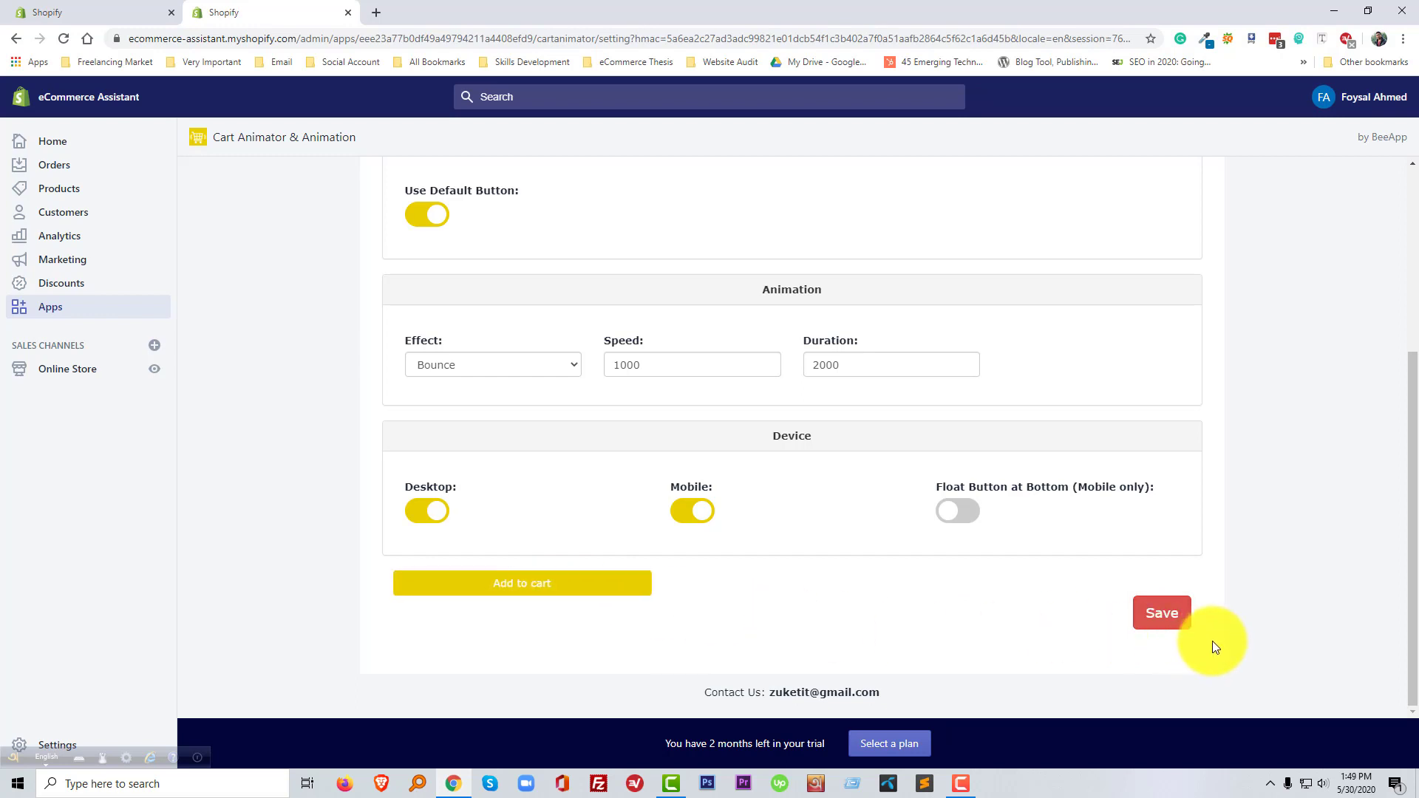
{"action": "left_click", "coordinate": [1162, 615]}
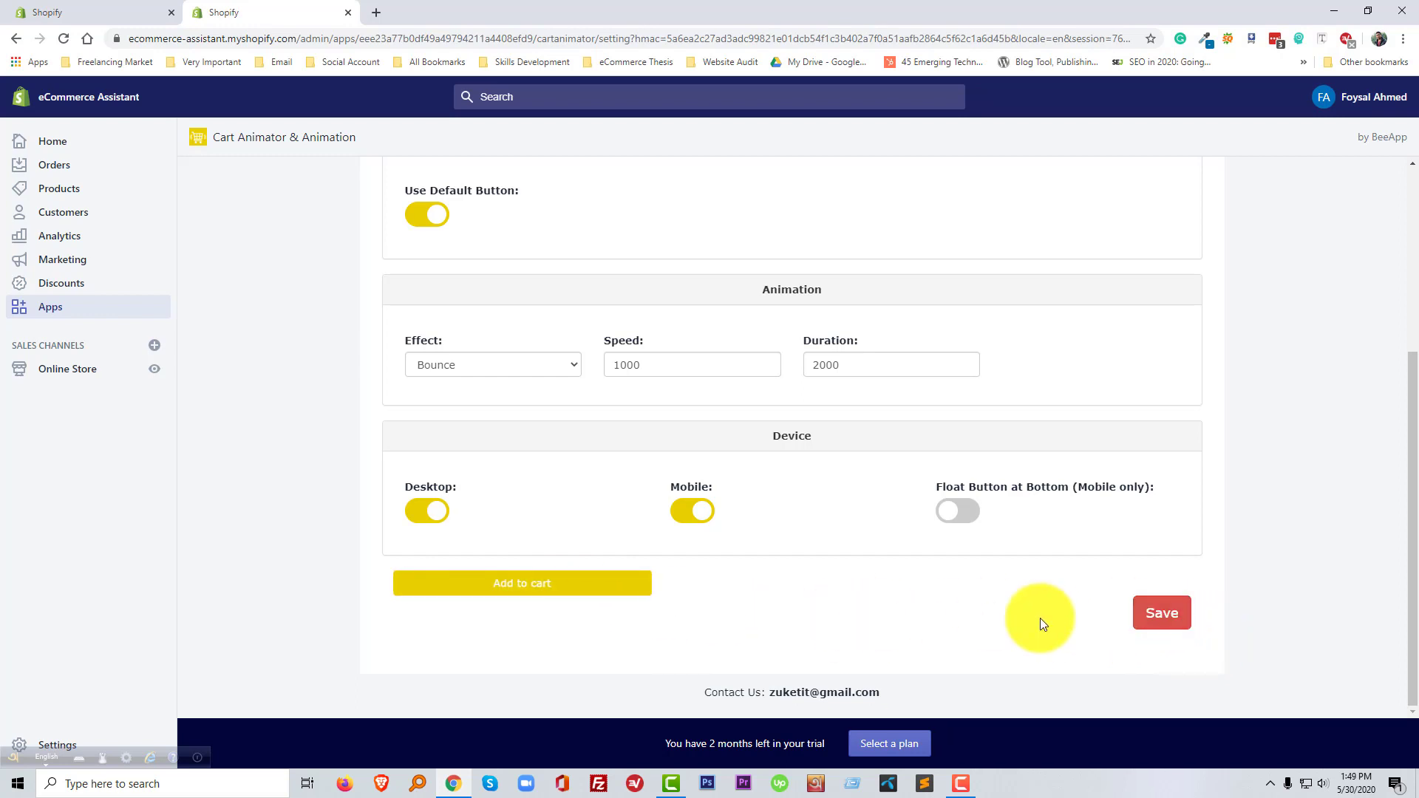
{"action": "left_click", "coordinate": [476, 366]}
{"action": "left_click", "coordinate": [469, 399]}
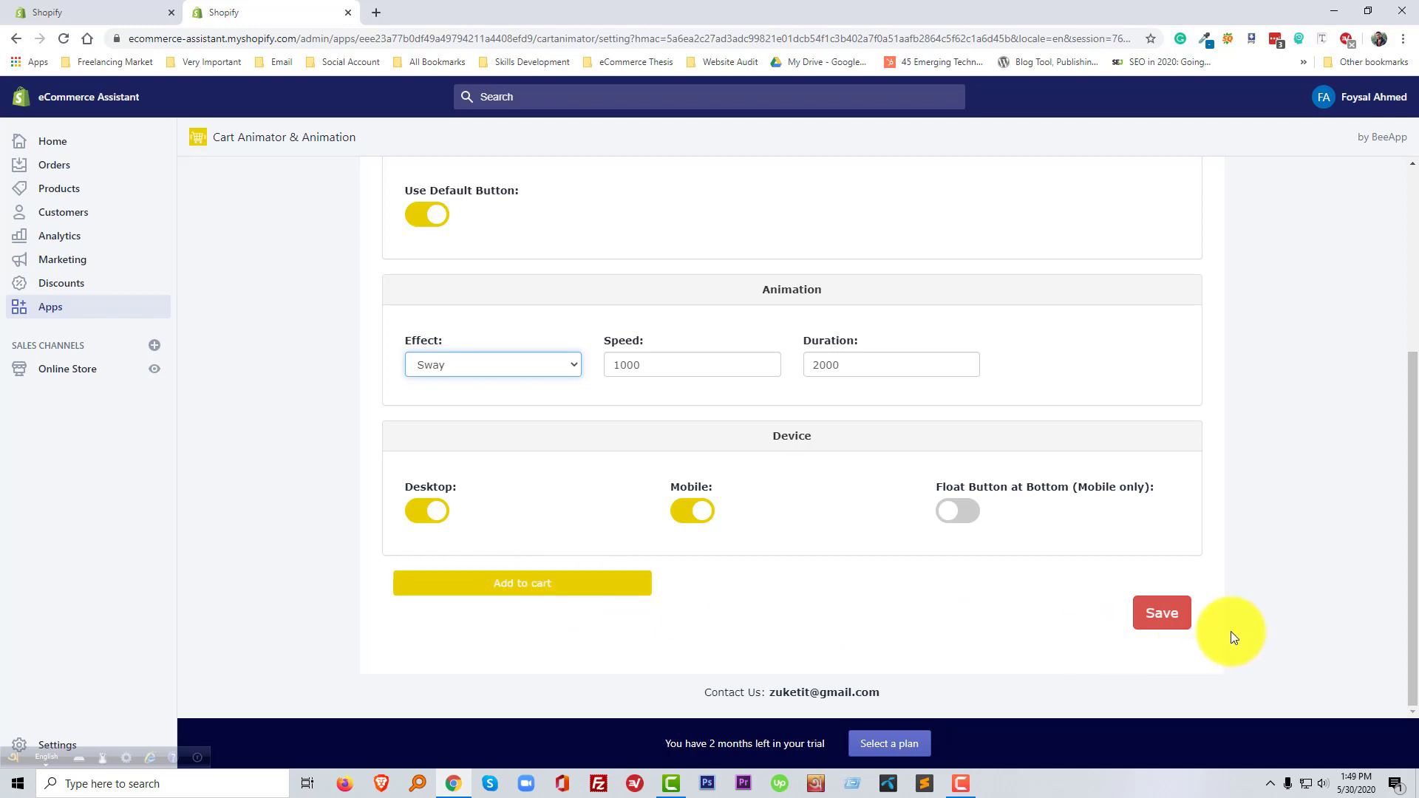
{"action": "left_click", "coordinate": [1159, 616]}
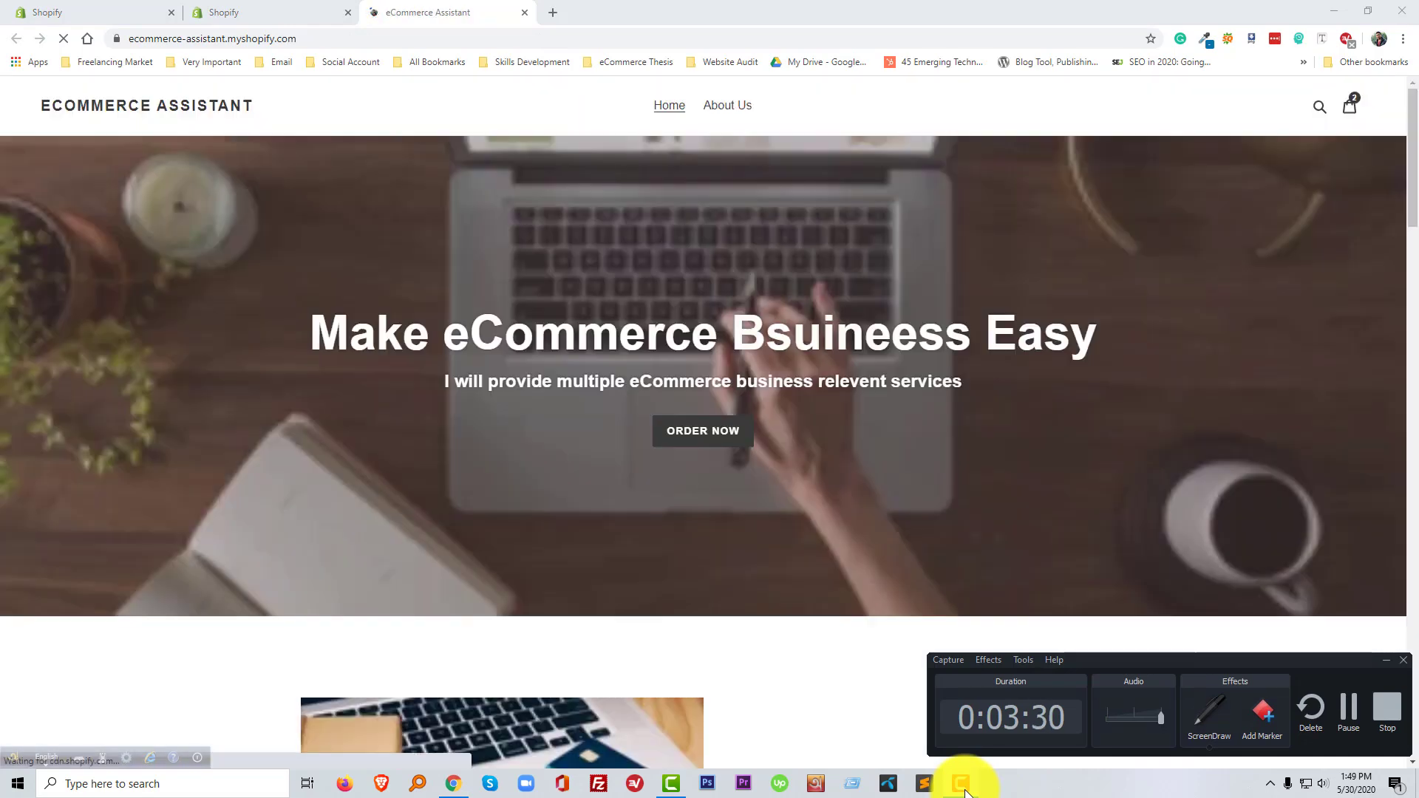
Step: Open the Striped Skirt and Top product page (Tk 50.00) from the Featured Collection
{"action": "left_click", "coordinate": [962, 784]}
{"action": "scroll", "coordinate": [668, 596], "scroll_direction": "down", "scroll_amount": 10}
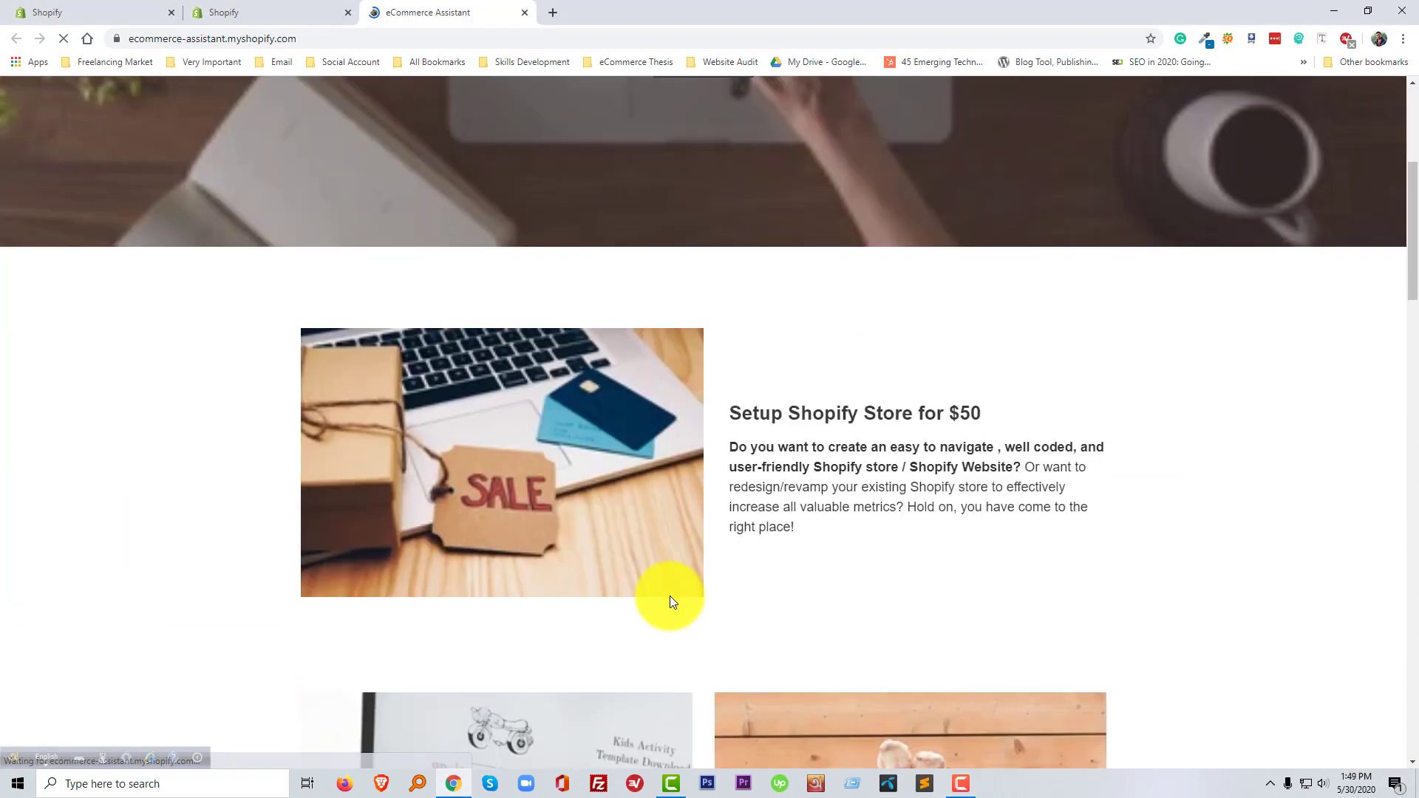
{"action": "scroll", "coordinate": [670, 600], "scroll_direction": "down", "scroll_amount": 7}
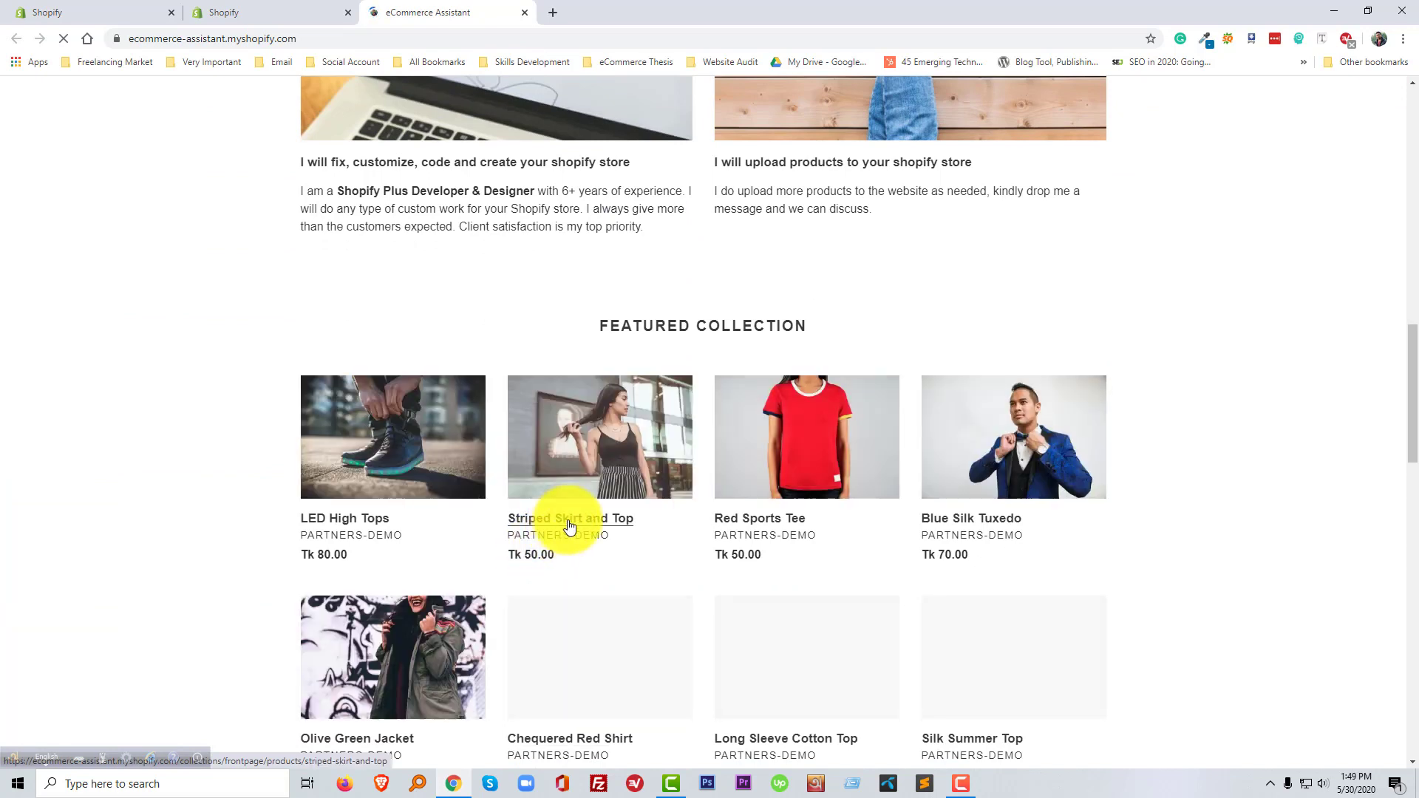
{"action": "left_click", "coordinate": [569, 526]}
{"action": "left_click", "coordinate": [569, 526]}
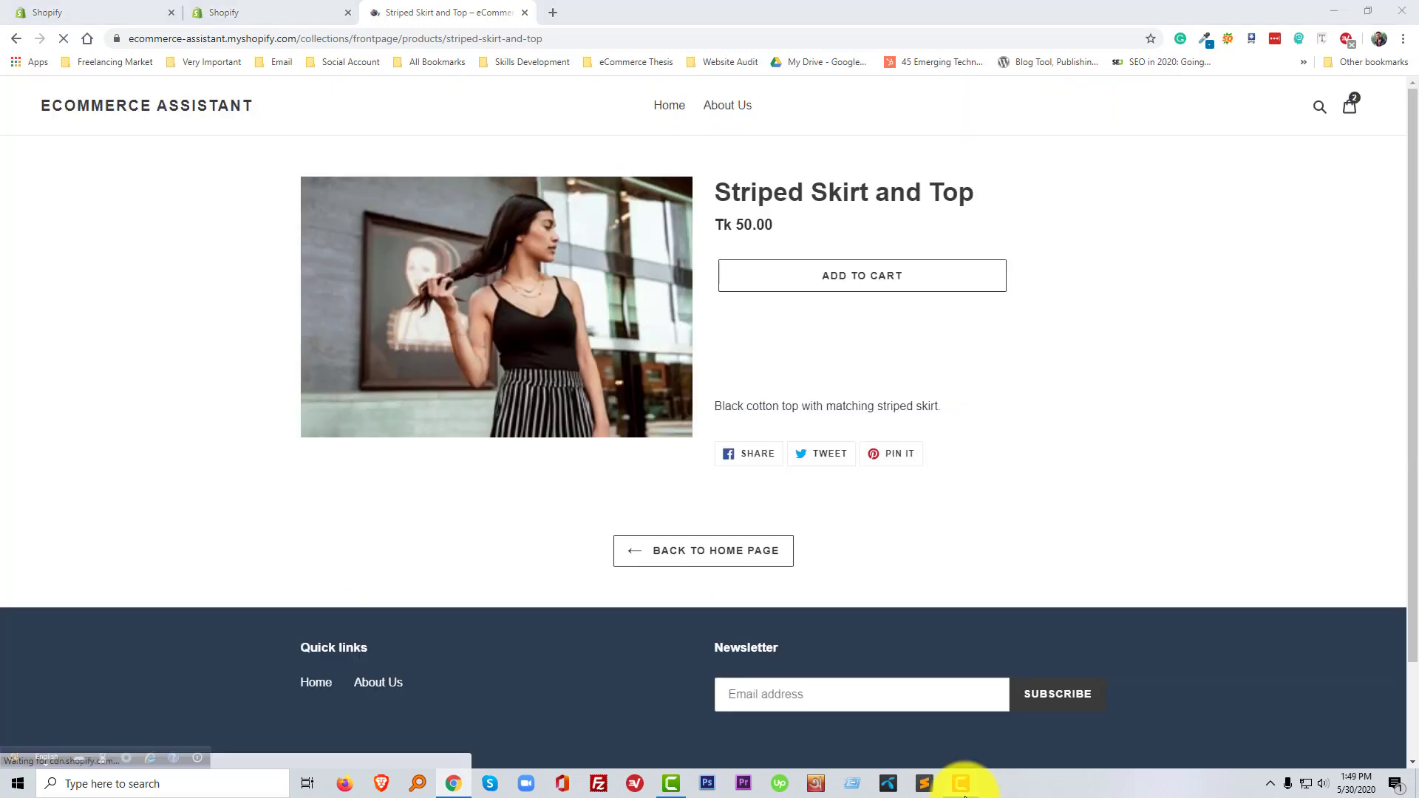
{"action": "left_click", "coordinate": [961, 783]}
{"action": "left_click", "coordinate": [961, 783]}
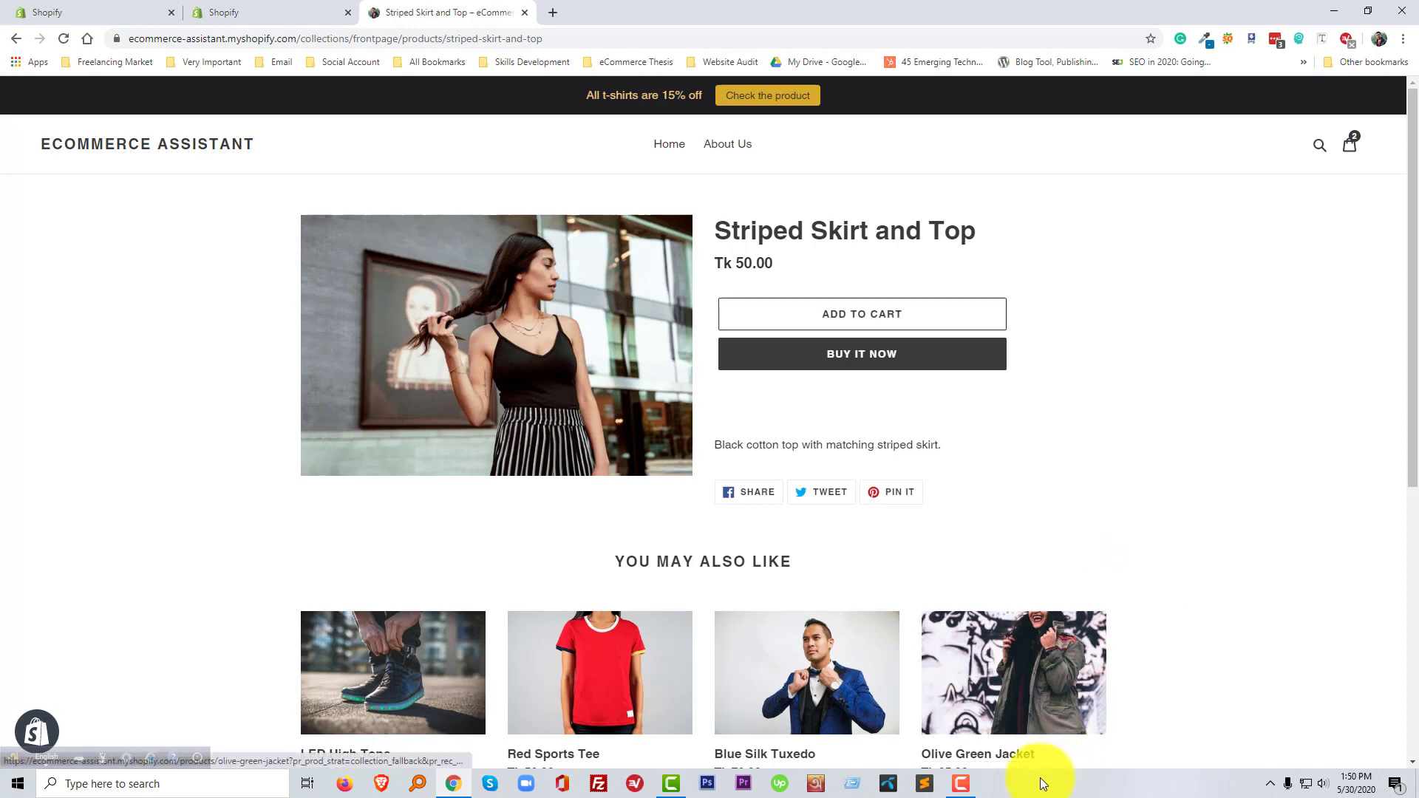
{"action": "left_click", "coordinate": [967, 790]}
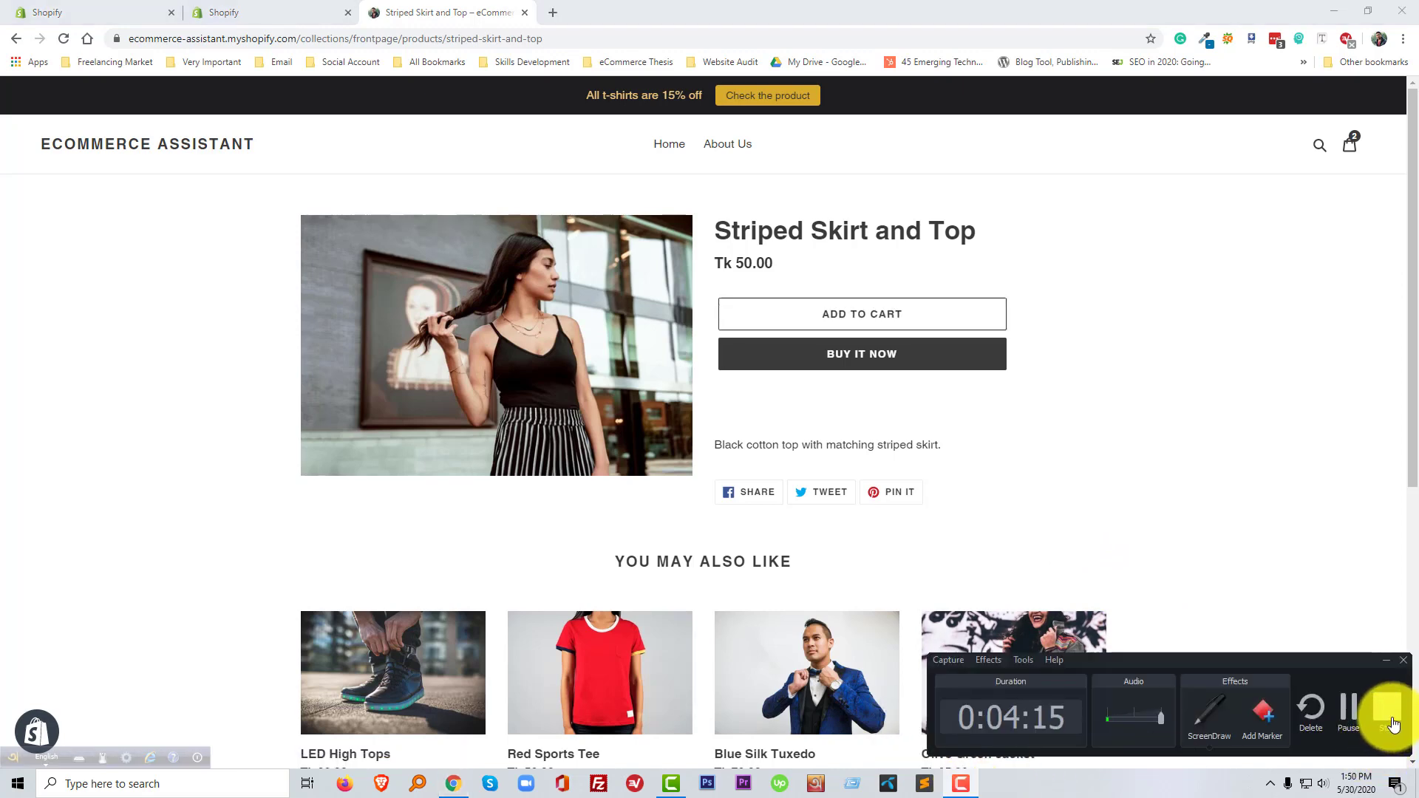